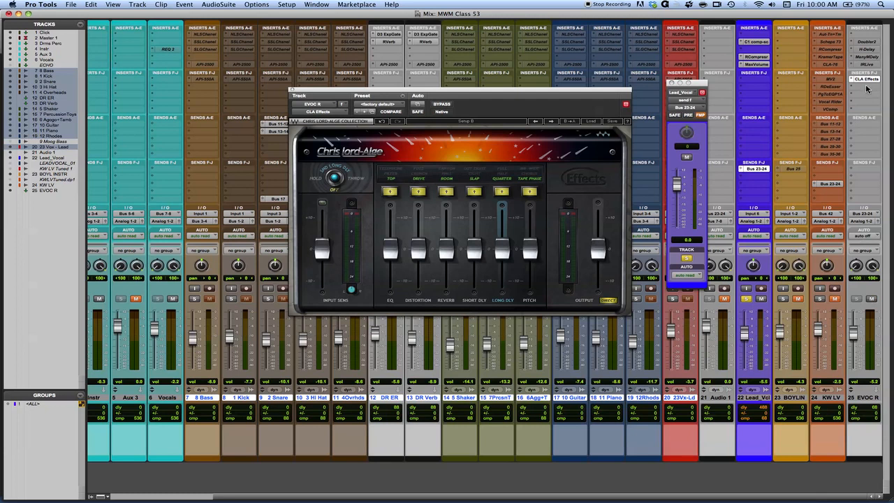
Toggle the Direct signal off and on in the CLA Effects plugin
left_click(609, 301)
left_click(611, 301)
left_click(609, 300)
left_click(609, 300)
left_click(608, 301)
left_click(608, 301)
Demonstrate the Hold and Throw modes of the Send Long Dly control and return it to Off
left_click(319, 179)
left_click(355, 180)
left_click(355, 179)
left_click(356, 180)
left_click(356, 181)
left_click(356, 179)
left_click(356, 180)
Nudge the EQ fader and cycle the EQ effect through its available modes
mouse_move(607, 251)
mouse_move(394, 250)
left_mouse_down()
mouse_move(394, 230)
mouse_move(395, 282)
mouse_move(394, 234)
mouse_move(398, 252)
left_mouse_up()
left_click(389, 191)
left_click(391, 190)
left_click(390, 192)
left_click(392, 193)
left_click(391, 193)
left_click(391, 193)
left_click(392, 169)
left_click(392, 173)
Switch off the EQ, reverb, short delay, long delay, pitch and distortion effects
left_click(391, 191)
left_click(447, 193)
left_click(446, 192)
left_click(474, 190)
left_click(502, 190)
left_click(529, 190)
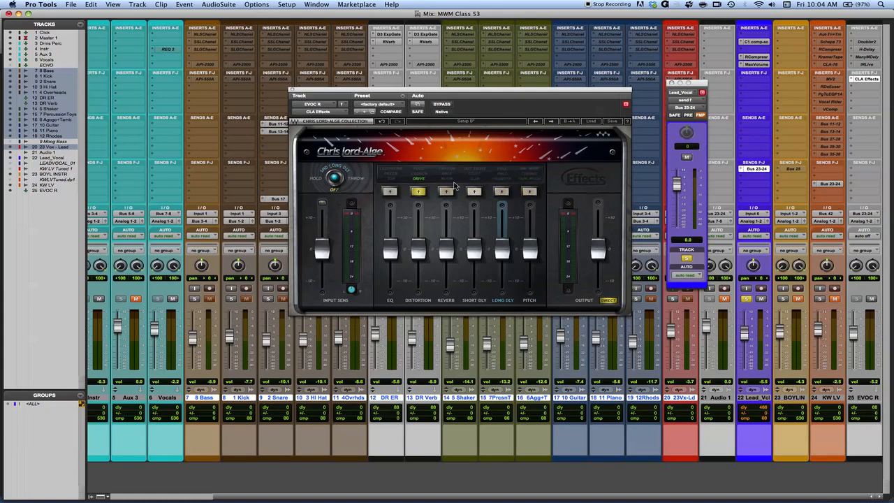
left_click(418, 191)
Enable the EQ effect in Top mode, dismiss the CPU overload error and play the session from the start
left_click(389, 190)
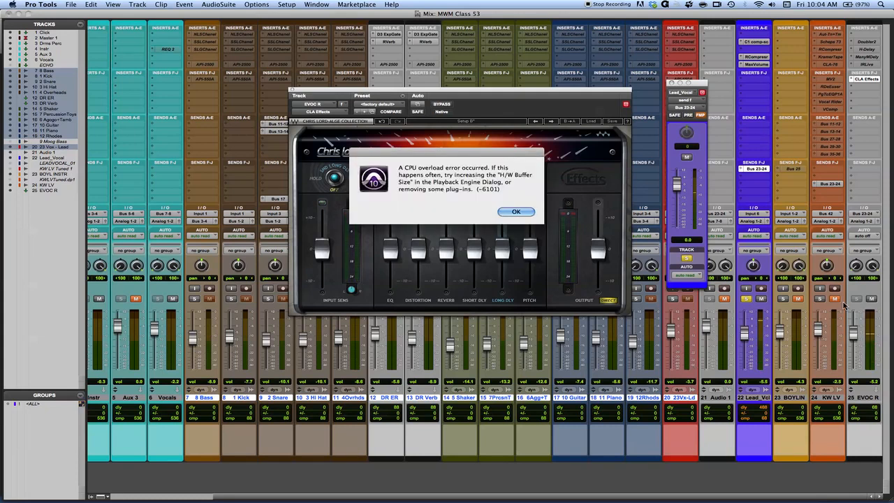
key("Return")
key("super+equal")
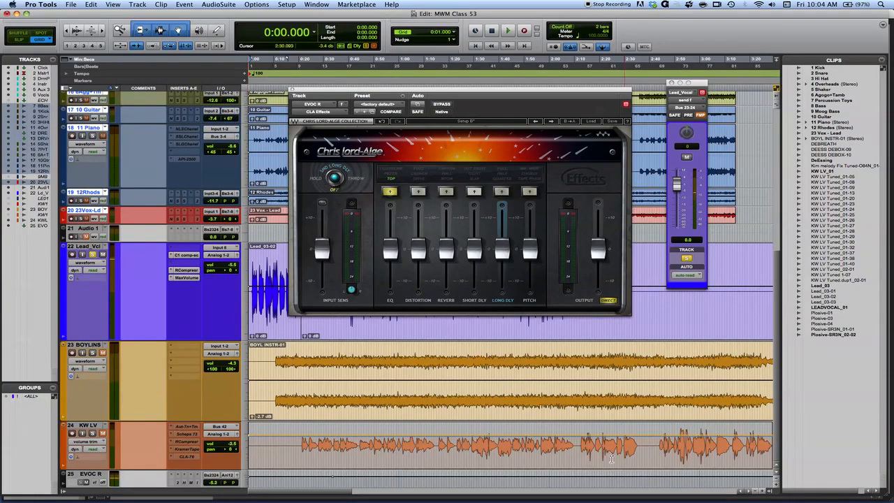
key("space")
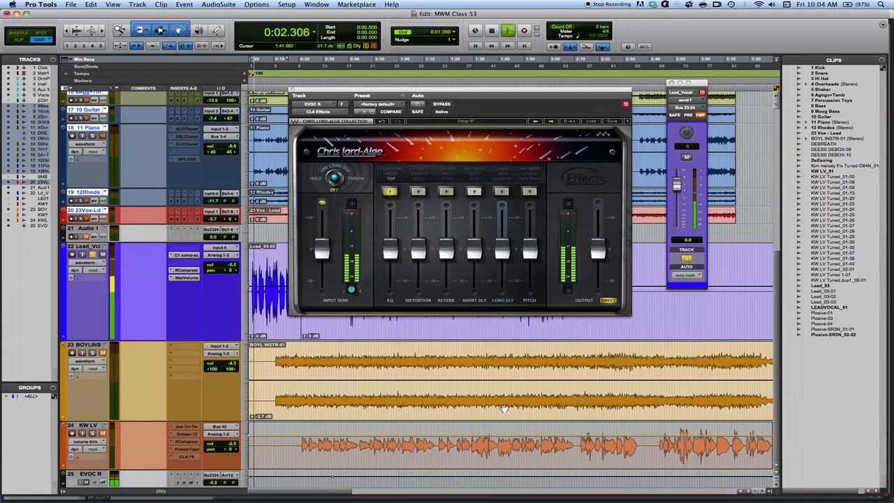
Return to the Mix window and set the Lead_Vocal track's output to no output
key("super+equal")
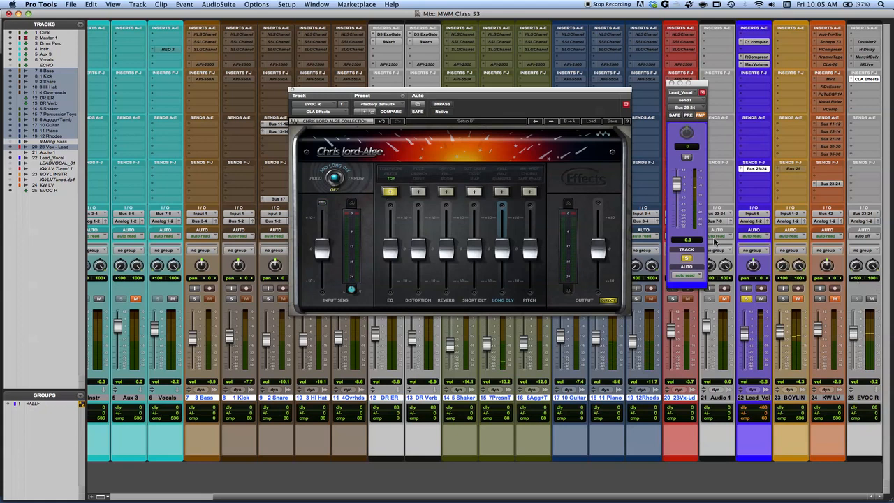
left_click(762, 225)
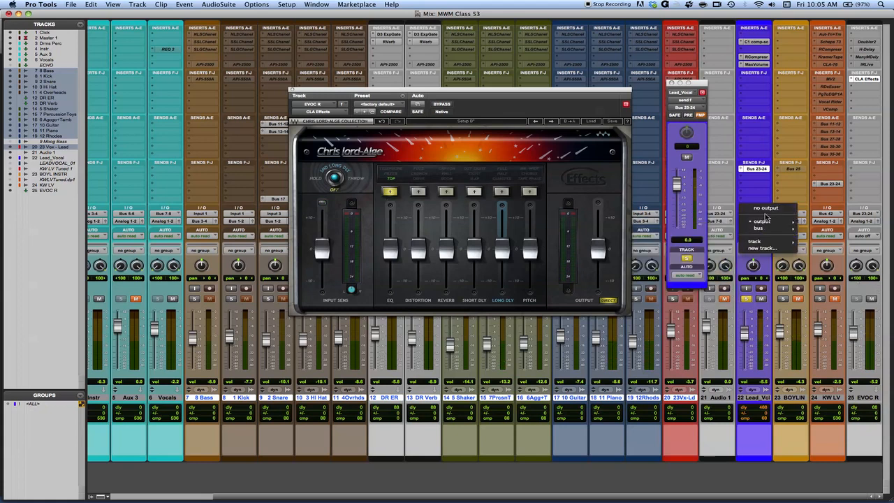
left_click(766, 207)
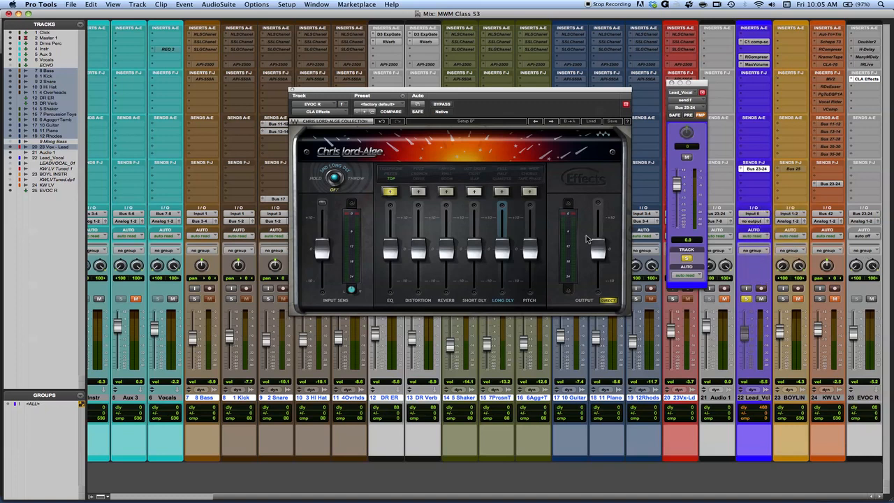
Compare the EQ modes during playback, choose Telephone and set the EQ fader to 0.0
left_click(391, 184)
left_click(390, 183)
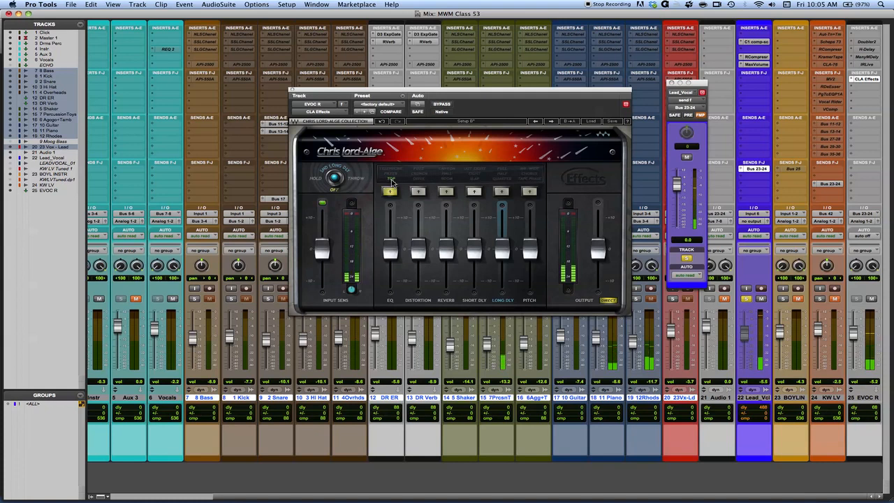
left_click(393, 174)
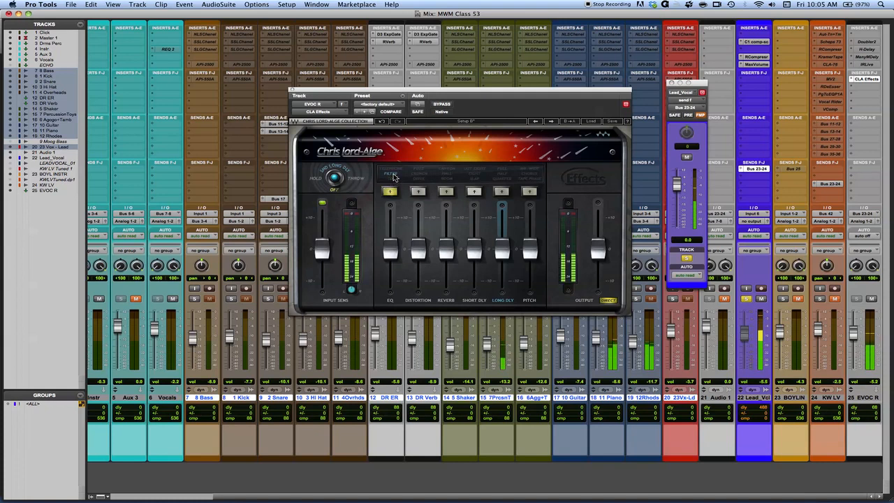
mouse_move(390, 250)
left_mouse_down()
mouse_move(390, 227)
mouse_move(390, 269)
mouse_move(390, 230)
mouse_move(390, 256)
mouse_move(393, 242)
left_mouse_up()
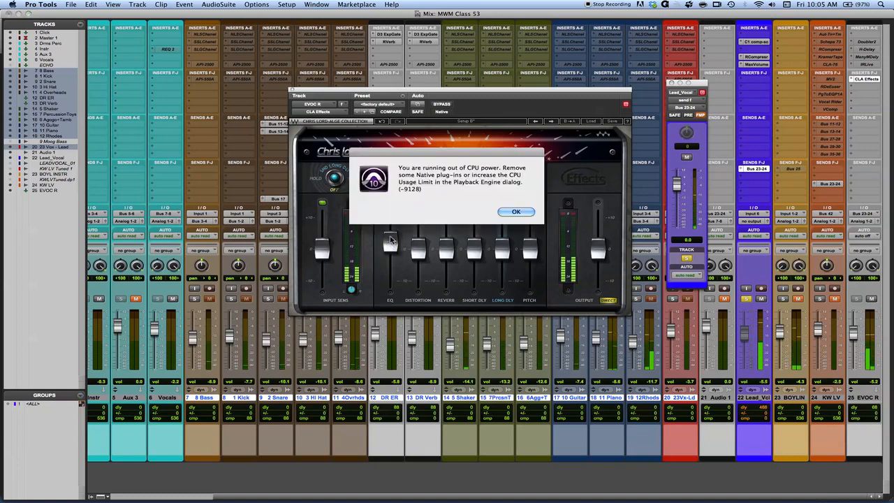
left_click(516, 210)
mouse_move(389, 244)
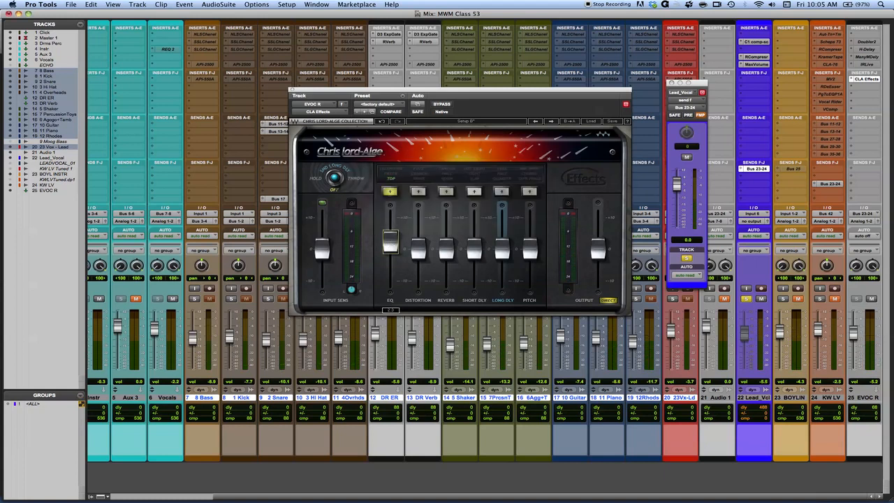
mouse_move(390, 244)
left_mouse_down()
mouse_move(390, 224)
mouse_move(390, 273)
mouse_move(390, 243)
left_mouse_up()
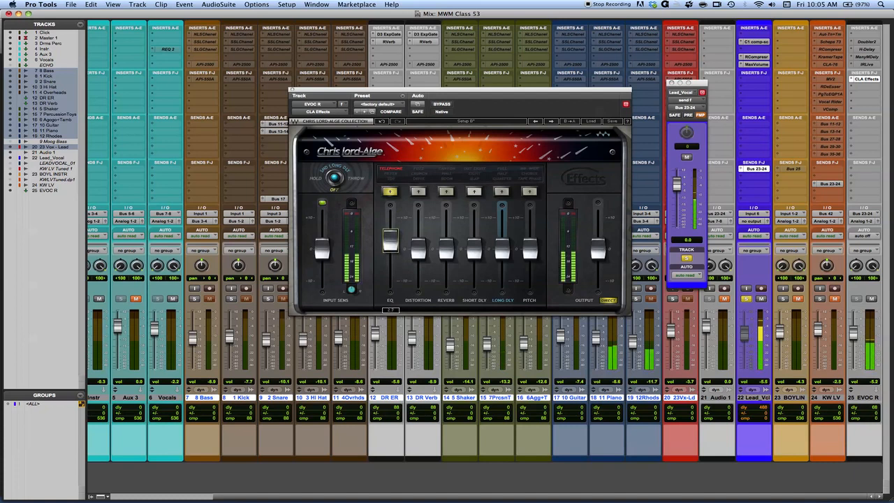
mouse_move(391, 240)
left_mouse_down()
mouse_move(391, 225)
mouse_move(391, 258)
mouse_move(390, 248)
left_mouse_up()
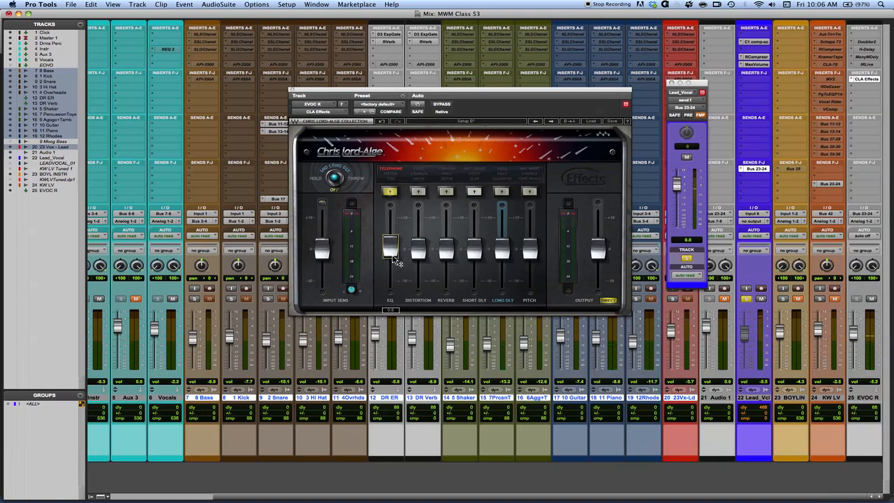
Enable distortion, audition Drive and Crunch at different levels, and settle on Fuzz with the fader slightly below 0
left_click(417, 193)
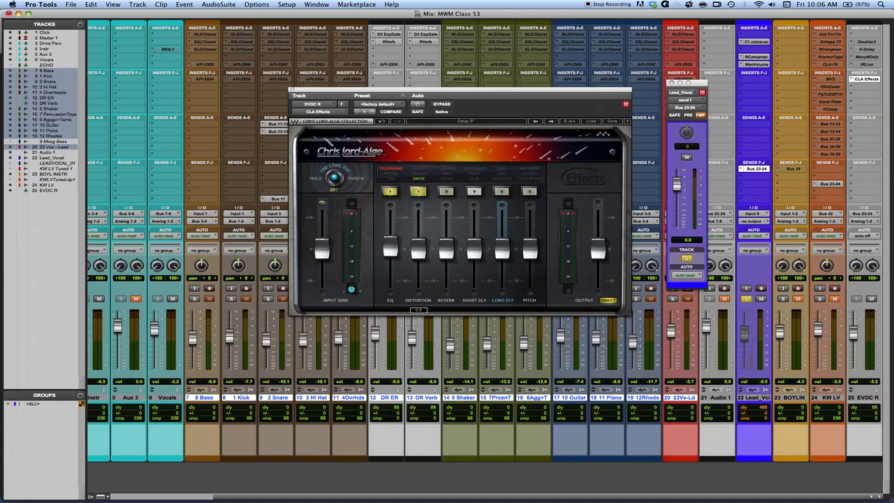
left_click_drag(418, 248, 413, 274)
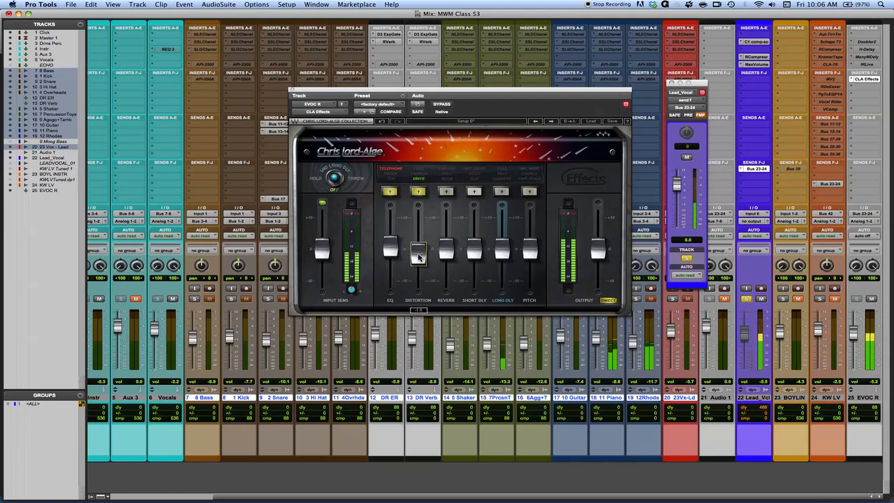
left_click(417, 192)
left_click_drag(418, 252, 418, 231)
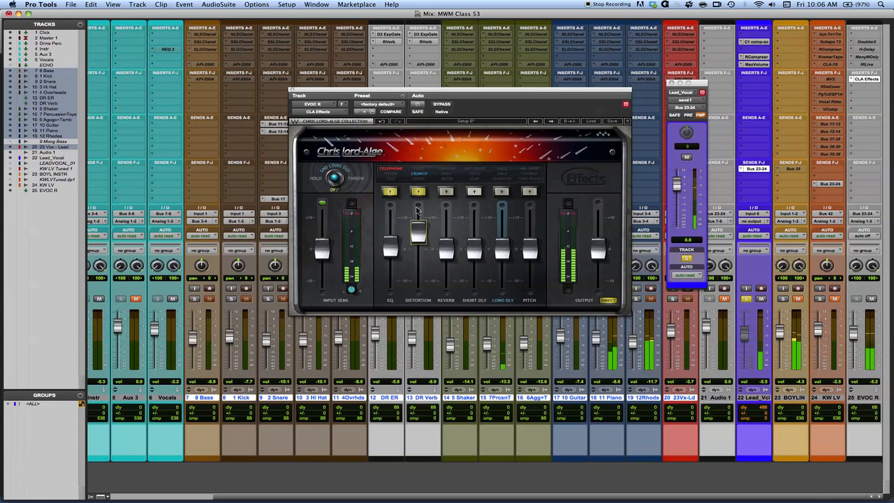
left_click(418, 191)
left_click_drag(418, 231, 419, 250)
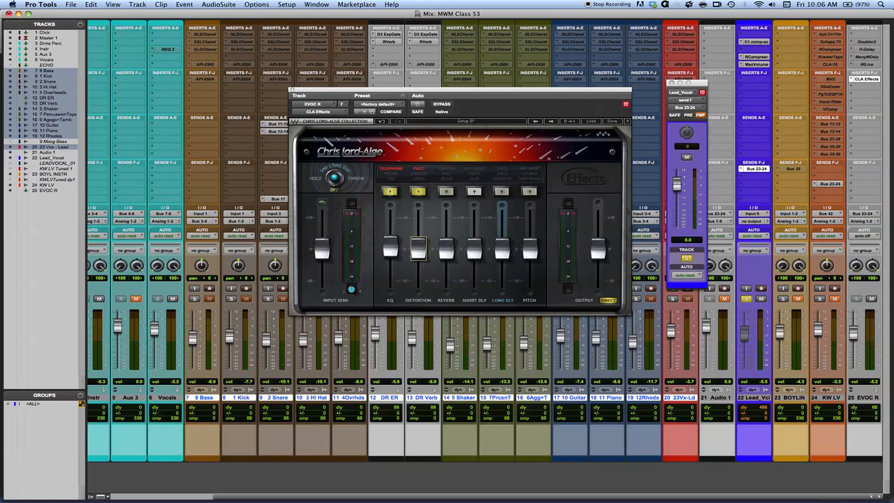
left_click_drag(420, 253, 441, 259)
Enable the reverb, compare its modes, choose Room and lower the reverb fader below 0
left_click(451, 192)
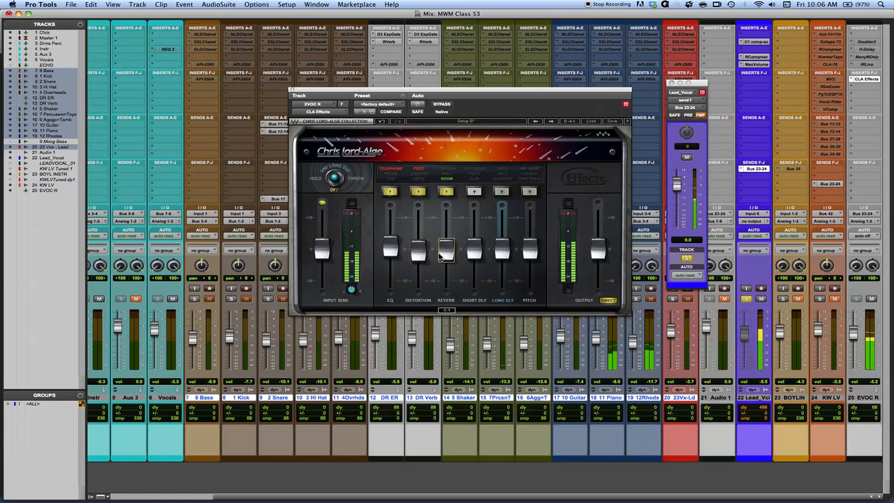
left_click(447, 193)
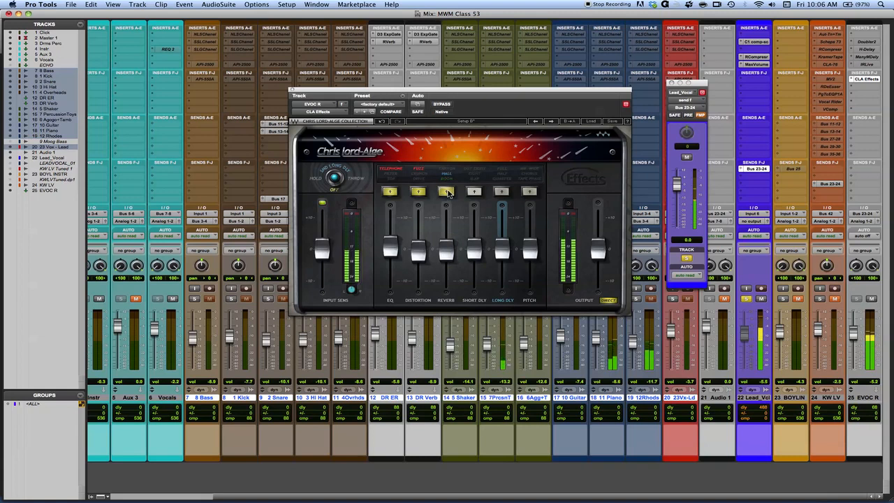
left_click(447, 192)
left_click(447, 192)
left_click(448, 193)
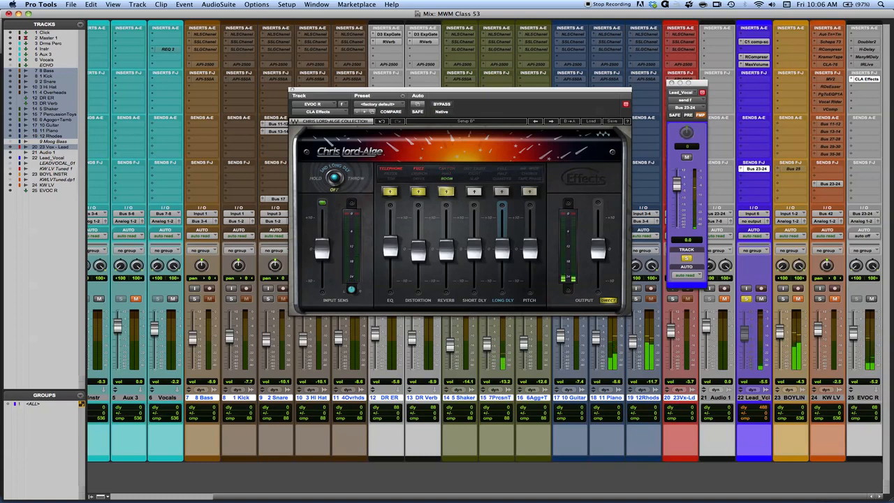
left_click_drag(445, 248, 447, 260)
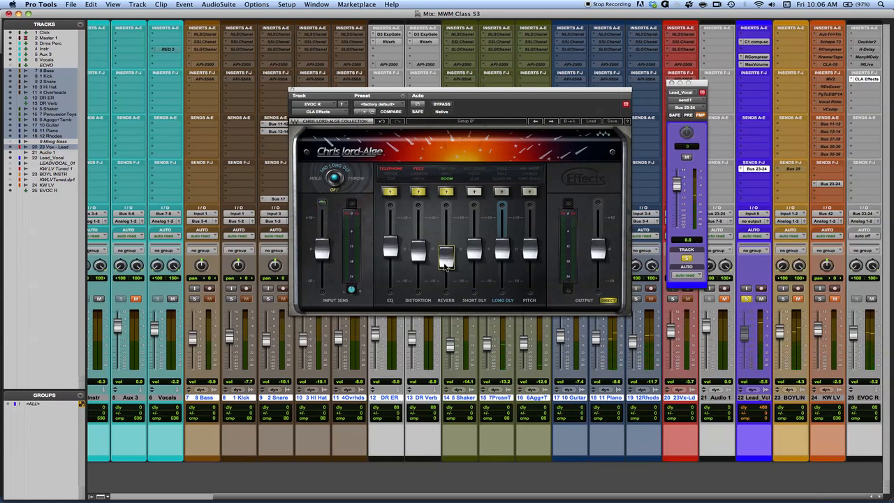
Enable the Slap short delay, compare it with Dot Eight, lower its fader below 0 and check against plugin bypass
left_click(476, 193)
left_click_drag(474, 248, 474, 241)
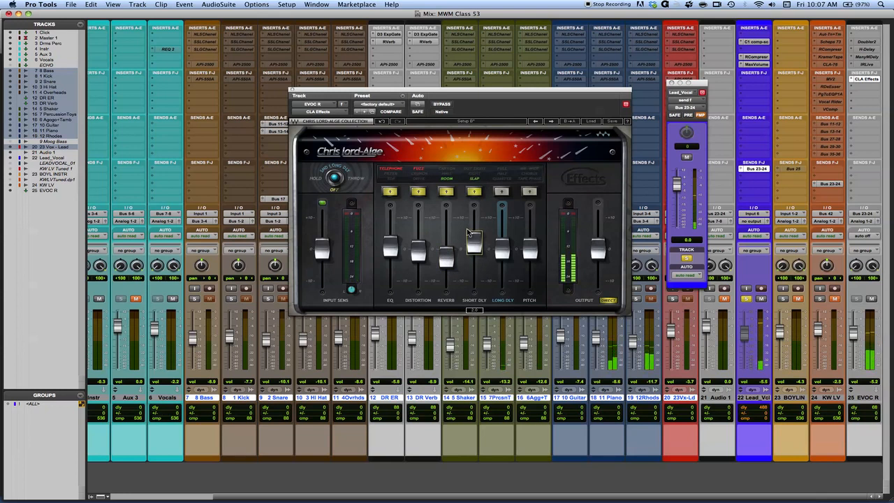
left_click(474, 192)
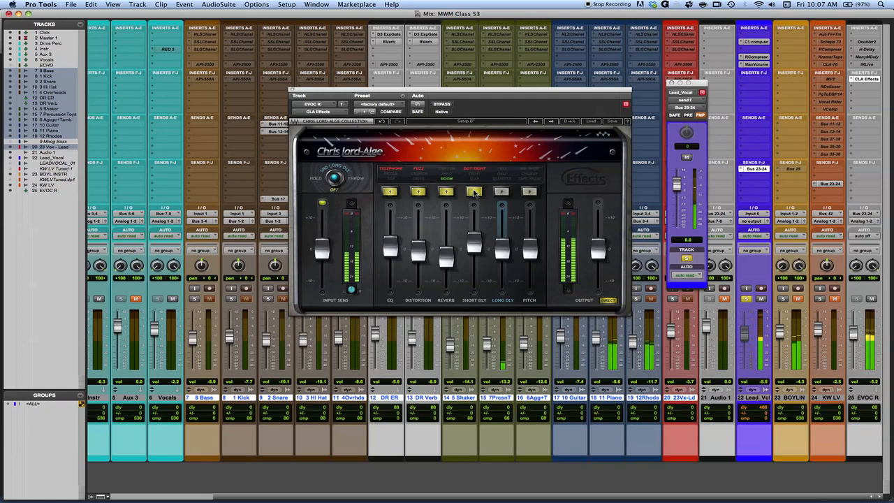
left_click(474, 192)
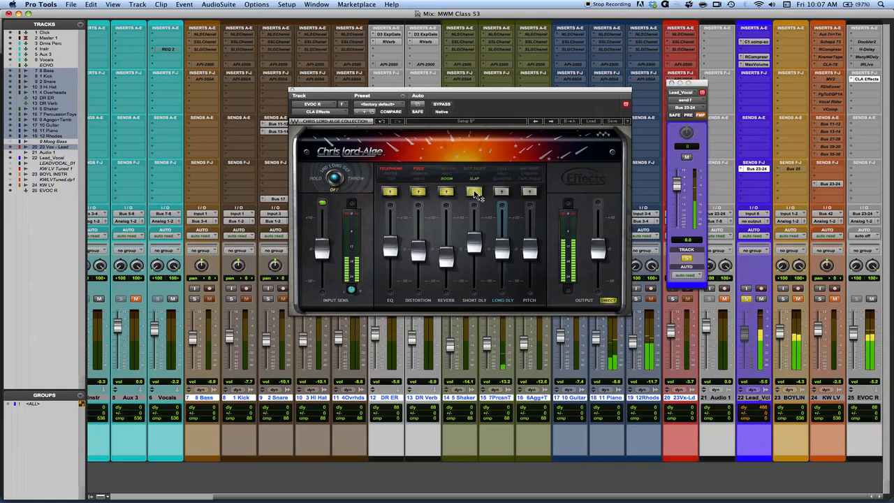
left_click_drag(475, 244, 471, 260)
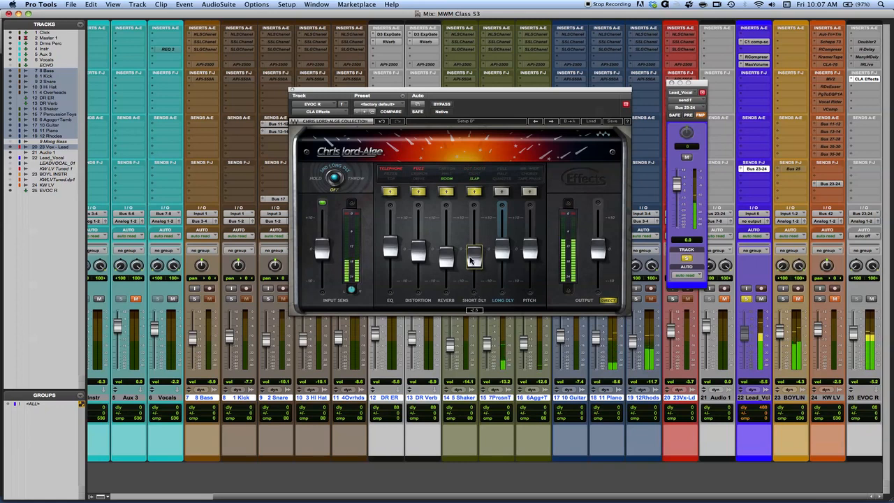
left_click(444, 104)
left_click(444, 104)
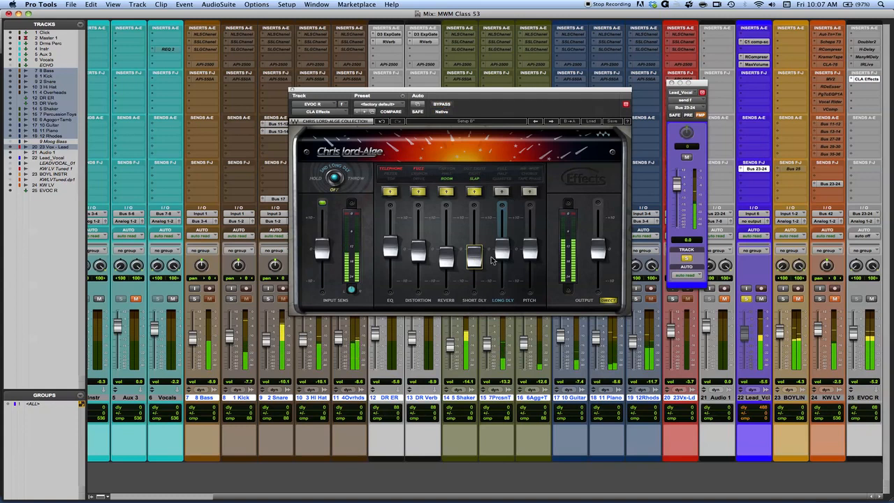
Enable the pitch effect in Mr. Wide mode, raise its fader to 4.7 and stop playback
left_click(530, 191)
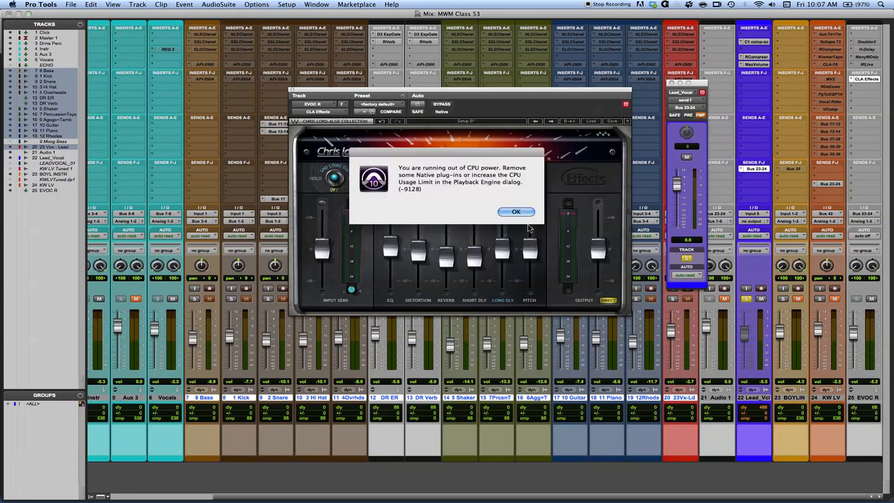
left_click(524, 215)
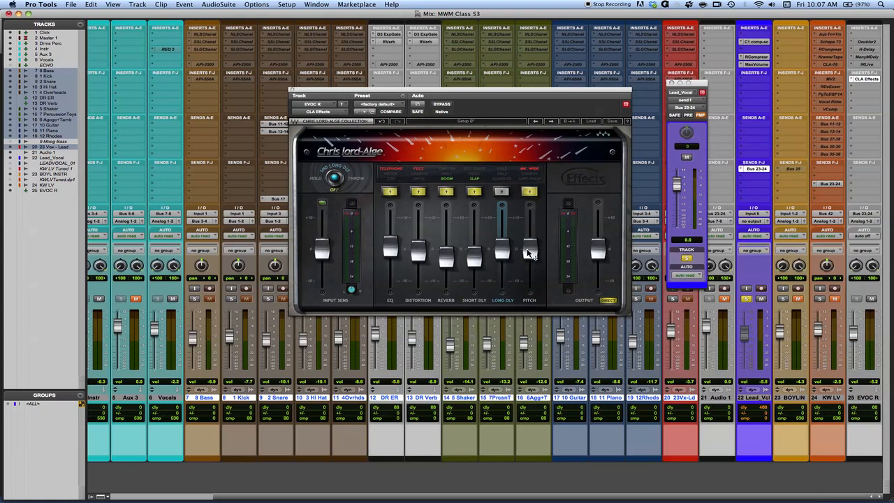
left_click_drag(530, 253, 530, 234)
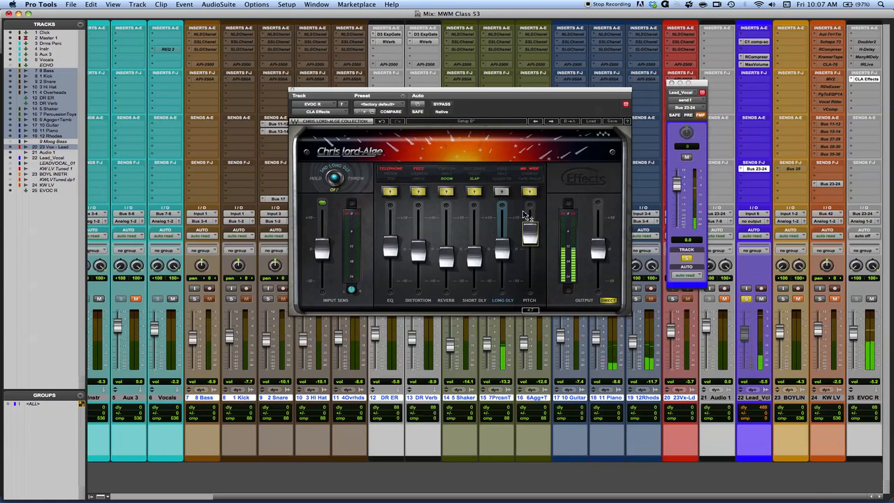
key("space")
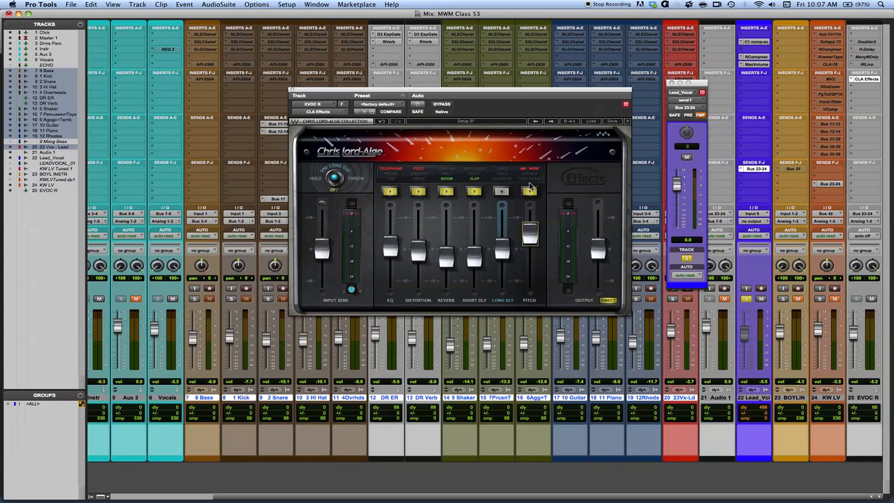
Compare Chorus and Mr. Wide during playback, choose Tape Phase for the pitch effect and set its fader to 0.2
left_click(530, 176)
key("space")
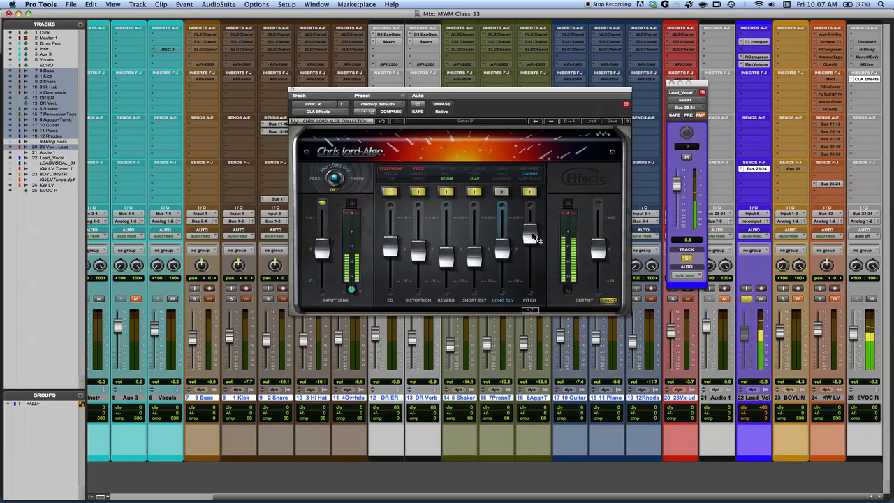
left_click(531, 192)
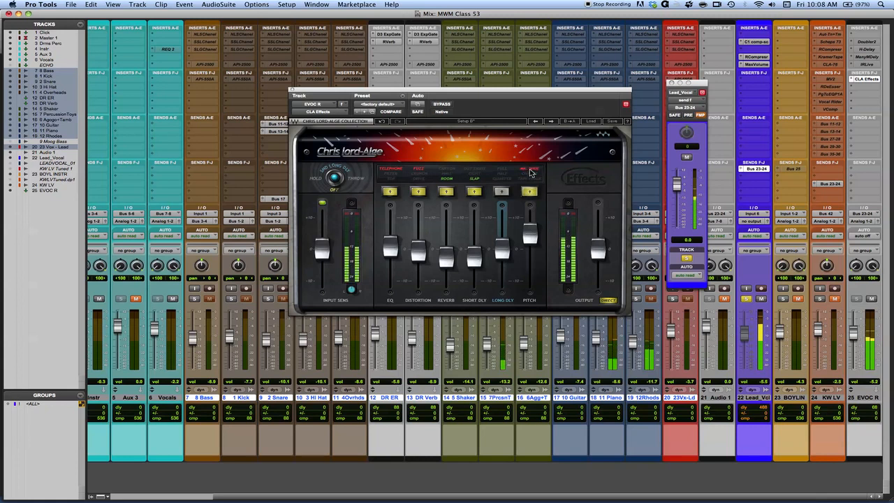
left_click(531, 179)
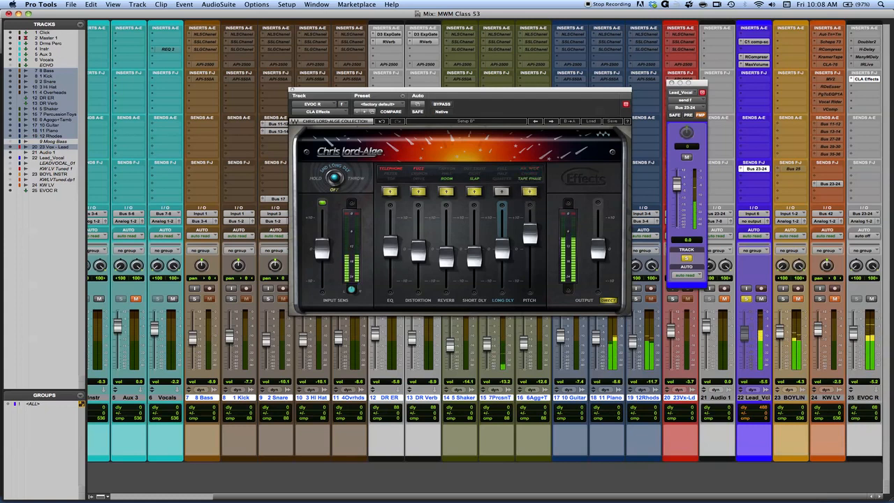
mouse_move(530, 235)
left_mouse_down()
mouse_move(529, 274)
mouse_move(530, 250)
left_mouse_up()
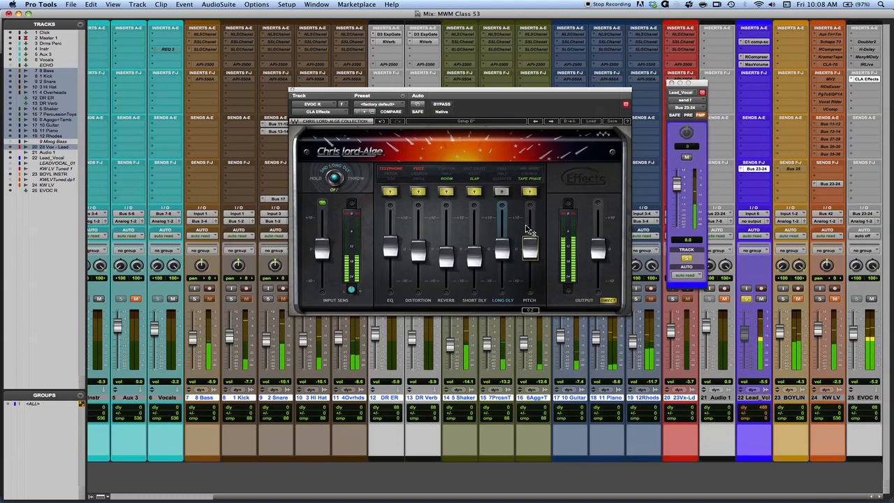
Enable the Quarter long delay and raise its fader slightly above 0
left_click(501, 192)
left_click_drag(501, 248, 501, 241)
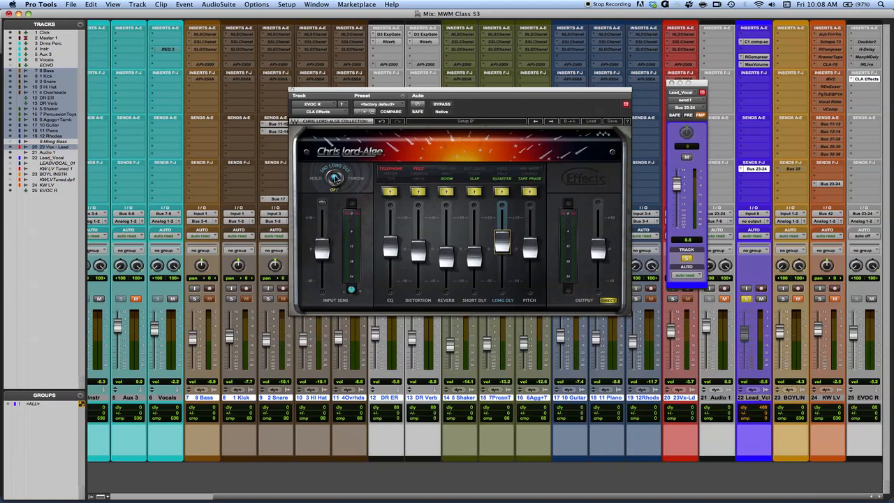
Switch the long delay send to Hold and raise the long delay fader to about 4.1 during playback
left_click(310, 179)
left_click_drag(502, 243, 503, 239)
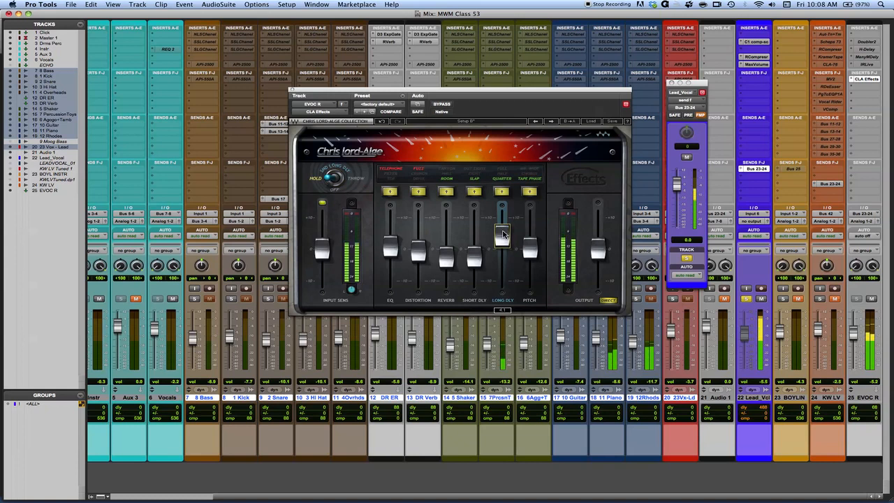
Trigger the long delay Throw on selected vocal phrases during playback, leaving the send switch at Off
left_click(354, 180)
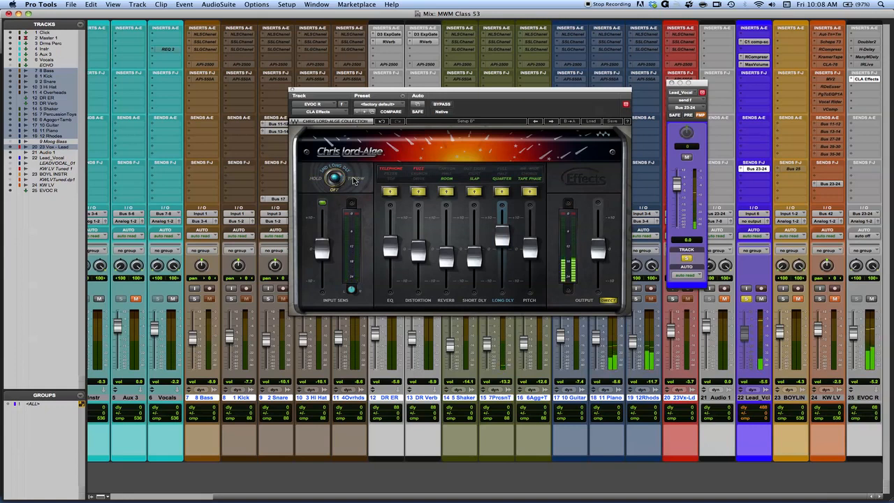
left_click(353, 181)
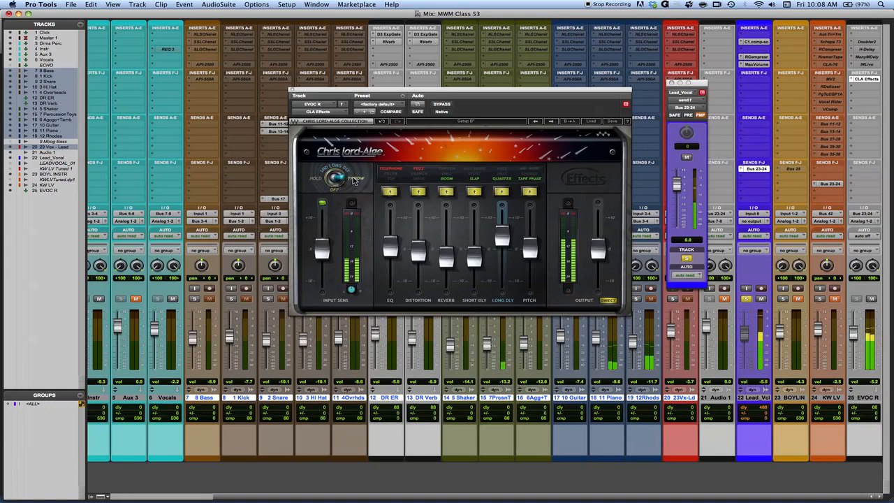
left_click(354, 180)
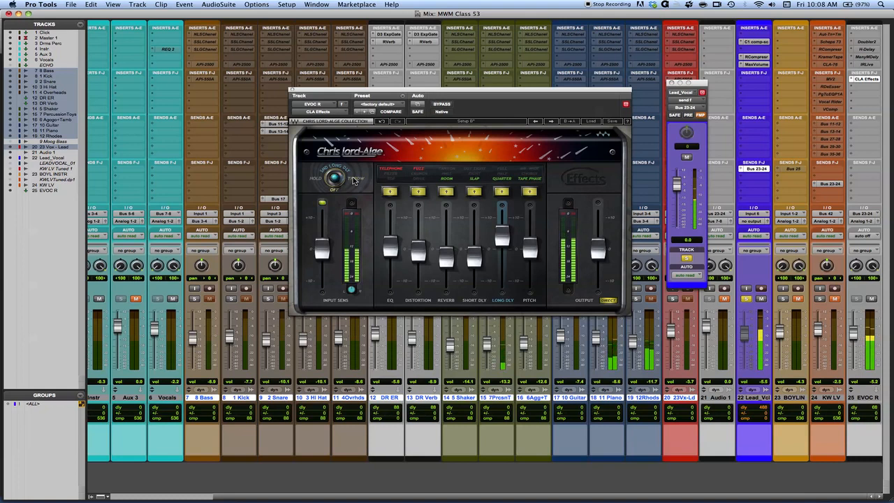
left_click(353, 180)
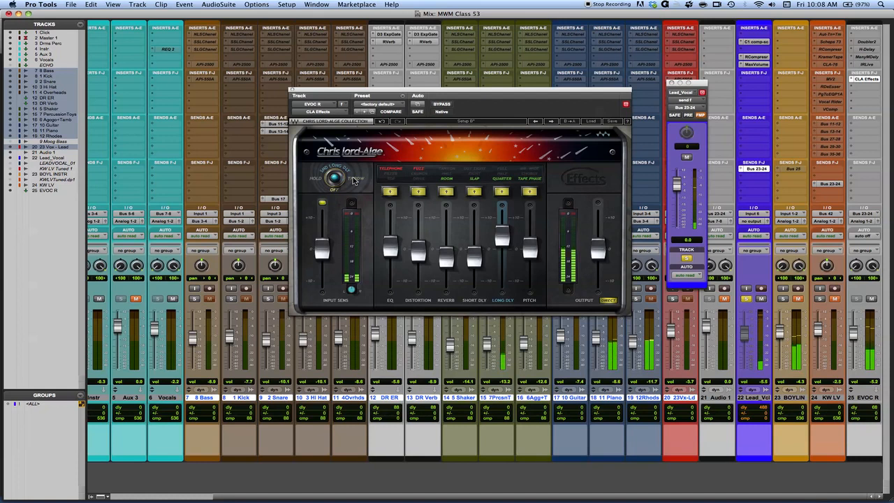
left_click(353, 181)
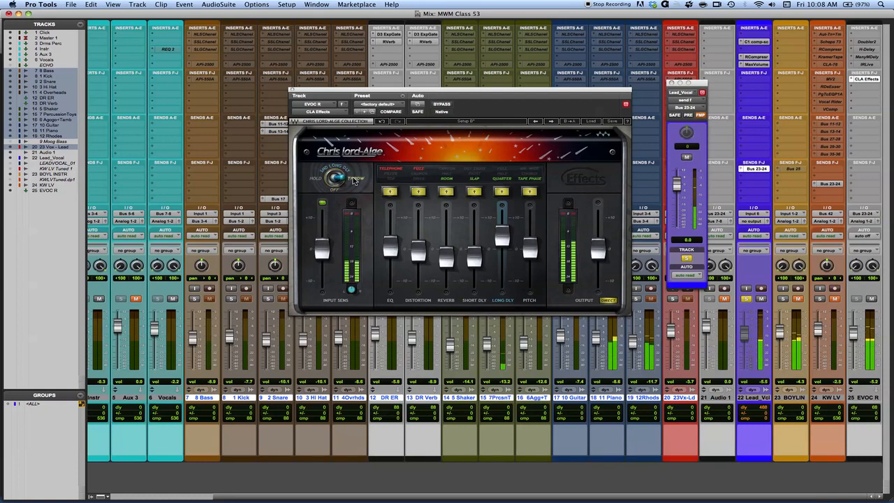
left_click(353, 180)
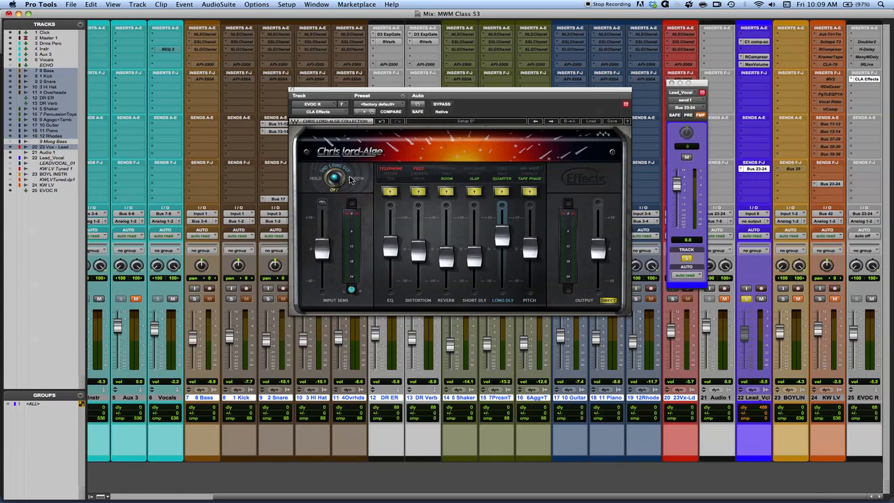
Route the Lead_Vocal track's output to Analog 1-2 (Stereo)
left_click(755, 220)
mouse_move(772, 244)
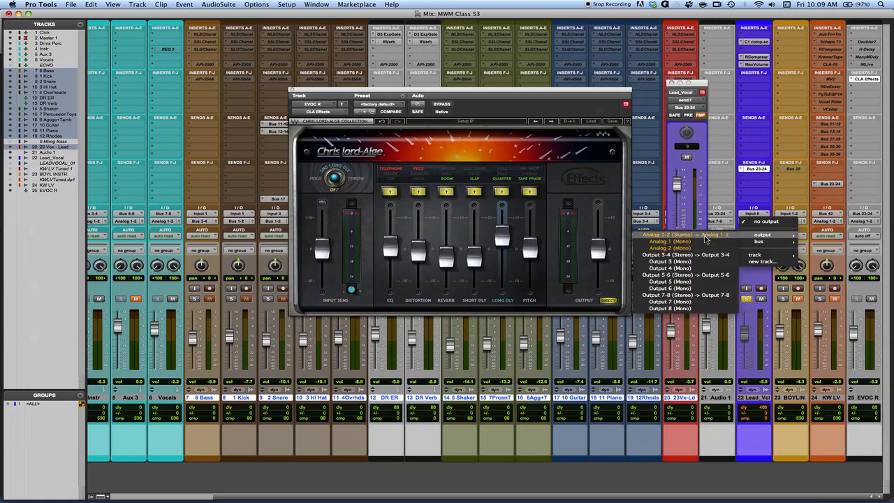
left_click(705, 239)
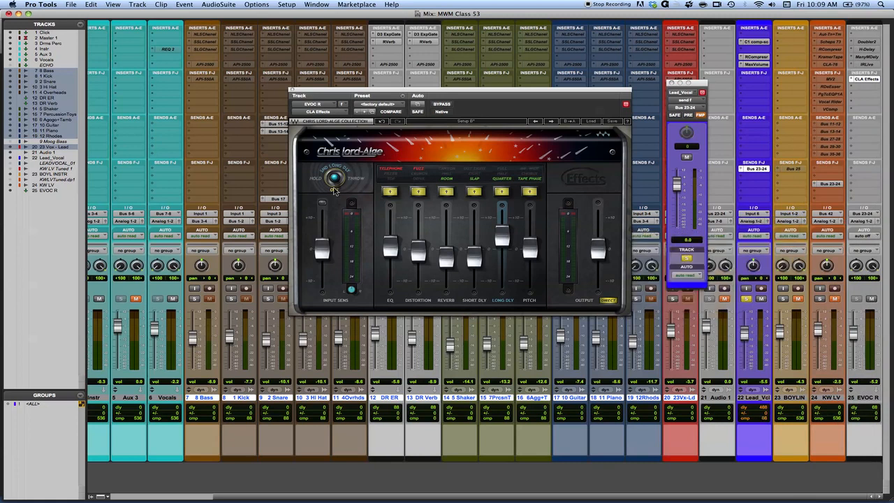
Turn off the EQ and distortion effects, and disable the plugin's direct signal while auditioning the vocal
left_click(392, 171)
left_click(419, 172)
key("space")
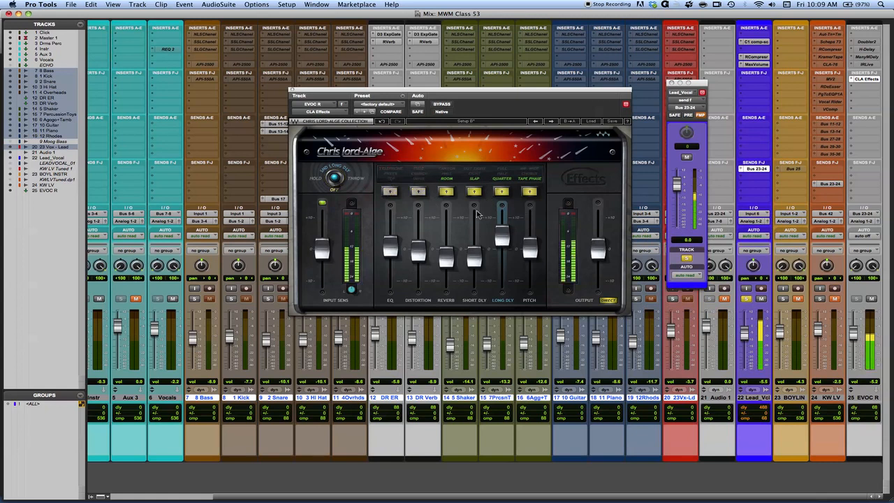
left_click(605, 302)
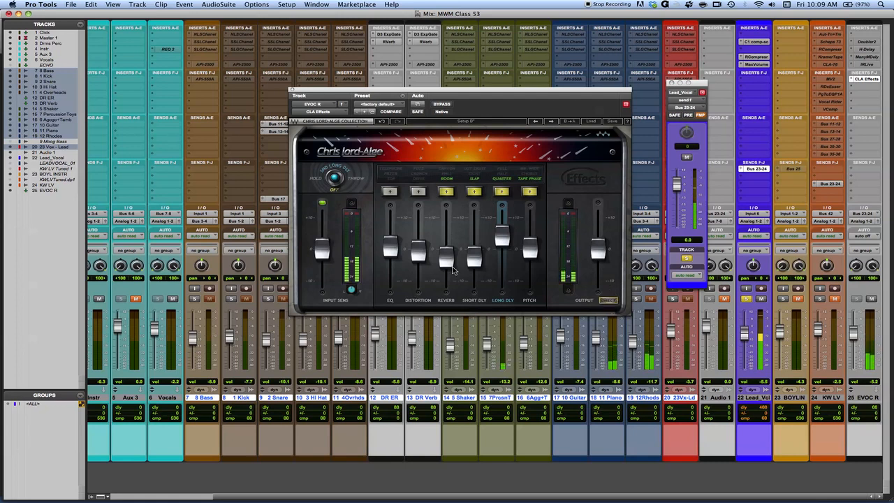
key("space")
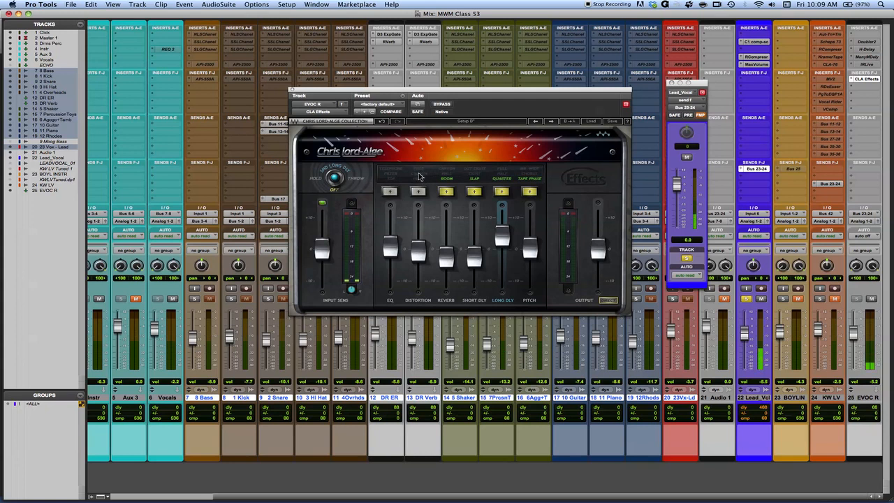
Re-enable the Telephone EQ and the distortion, and play back the vocal with the direct signal off
left_click(389, 171)
left_click(420, 170)
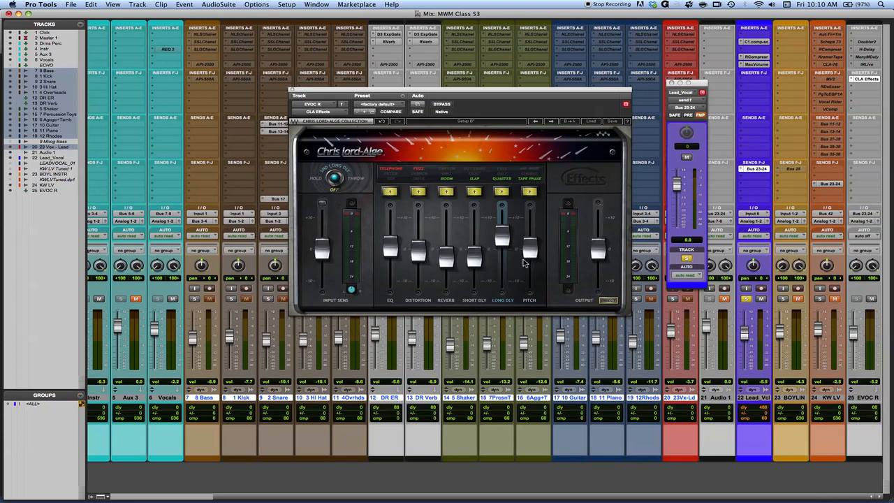
left_click(607, 301)
key("space")
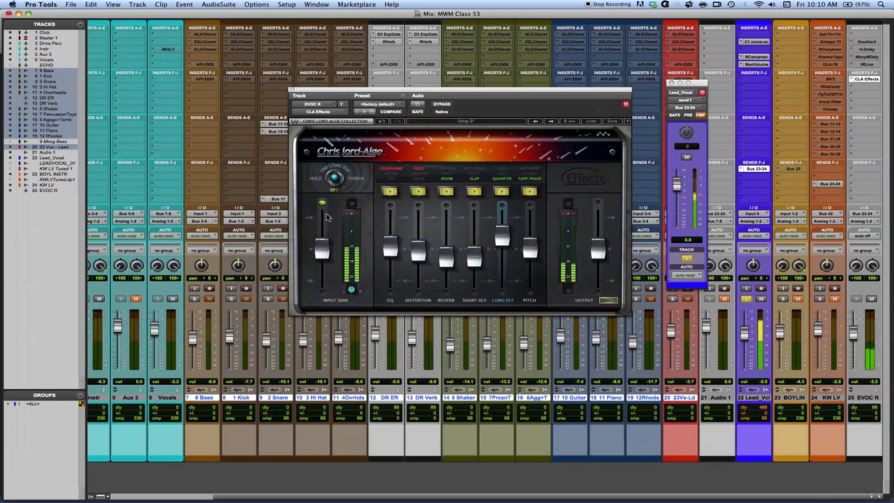
Raise the input sensitivity fader to about 10, audition the vocal, stop playback and trim the fader slightly down
left_click_drag(322, 249, 324, 219)
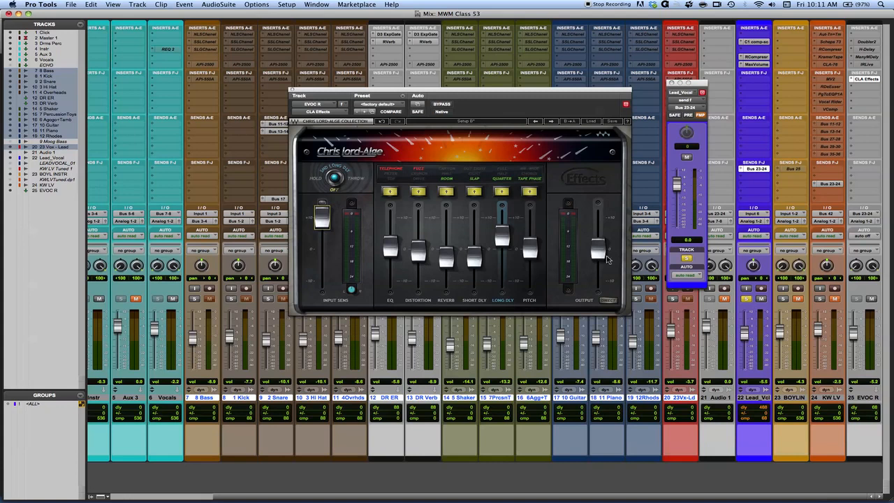
key("space")
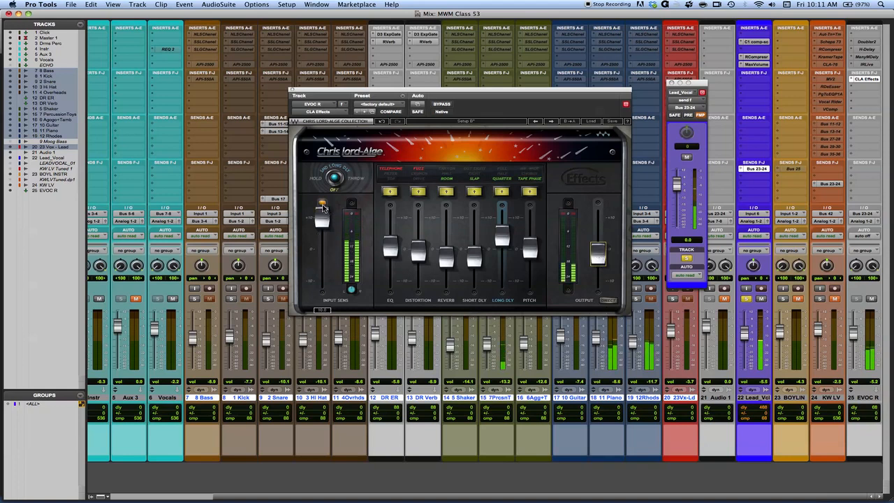
key("space")
left_click(323, 212)
left_click_drag(322, 212, 323, 219)
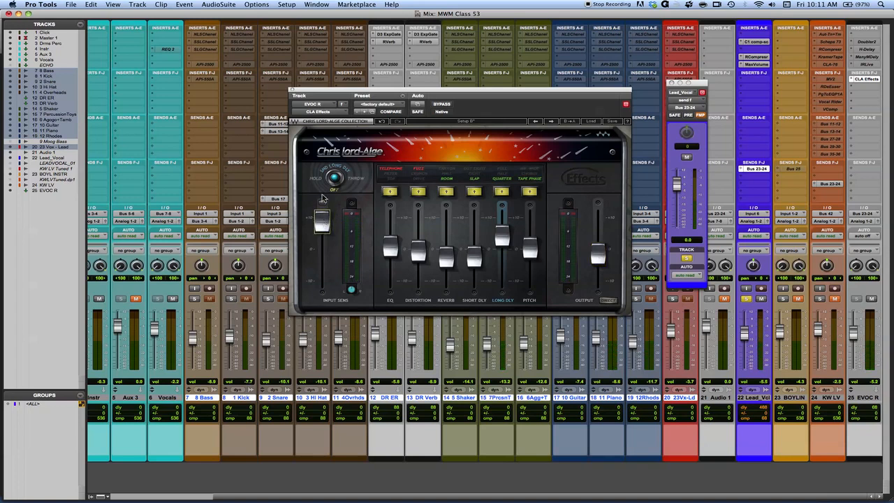
Turn off the EQ and distortion effects and lower the input sensitivity fader slightly more
left_click(392, 172)
left_click(419, 171)
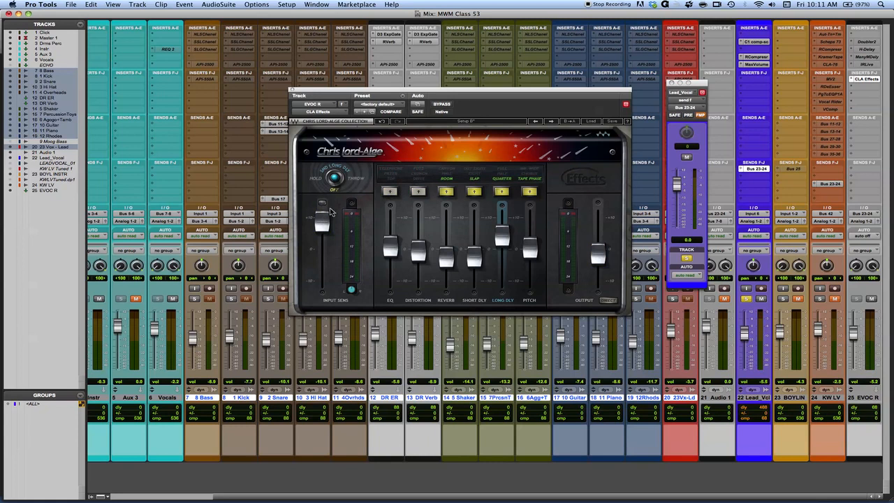
left_click_drag(326, 225, 325, 228)
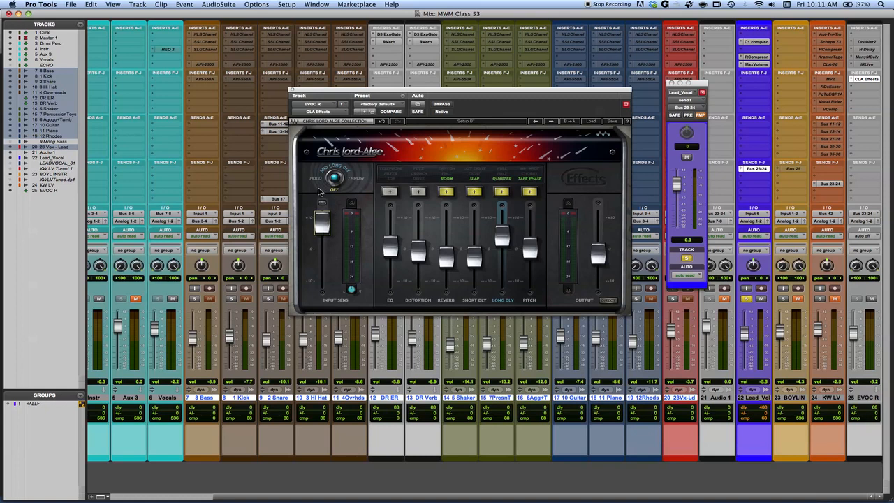